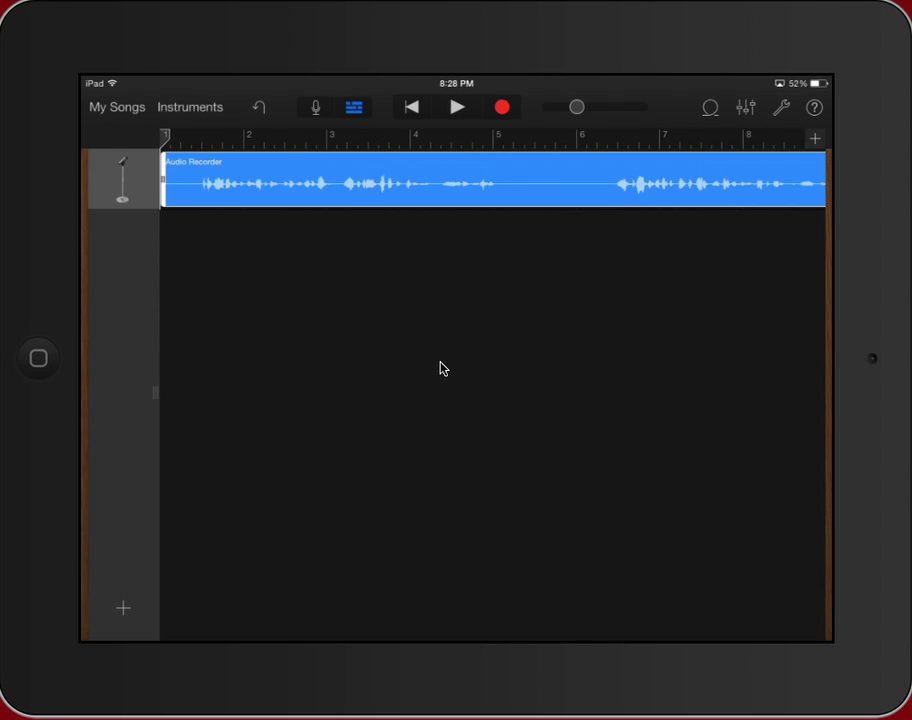
# - Select the Audio Recorder region and move the playhead into the silent gap just after bar 6
pyautogui.click(441, 368)
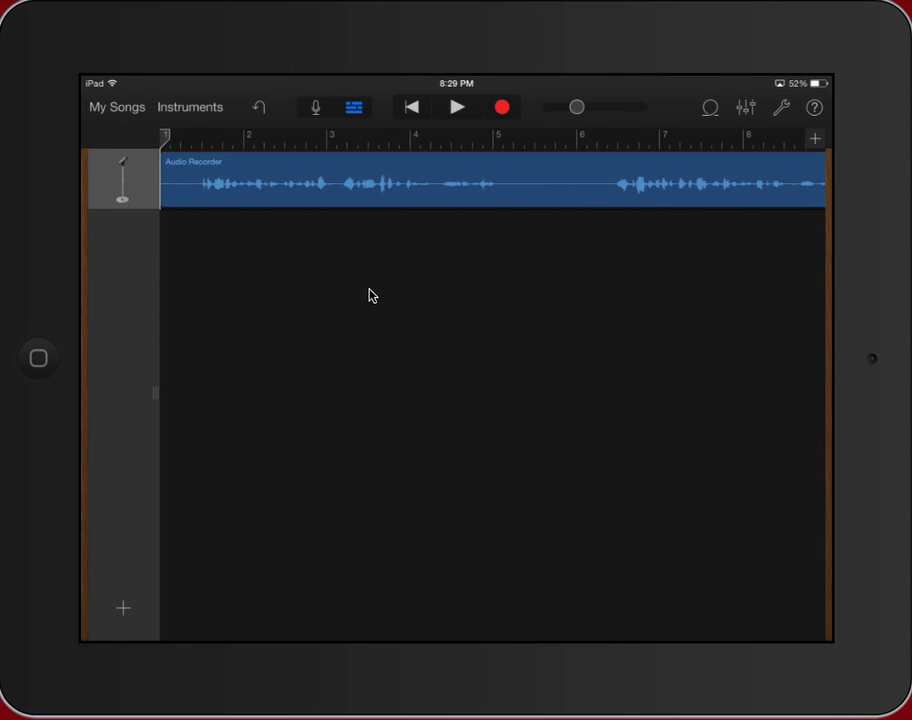
pyautogui.click(367, 211)
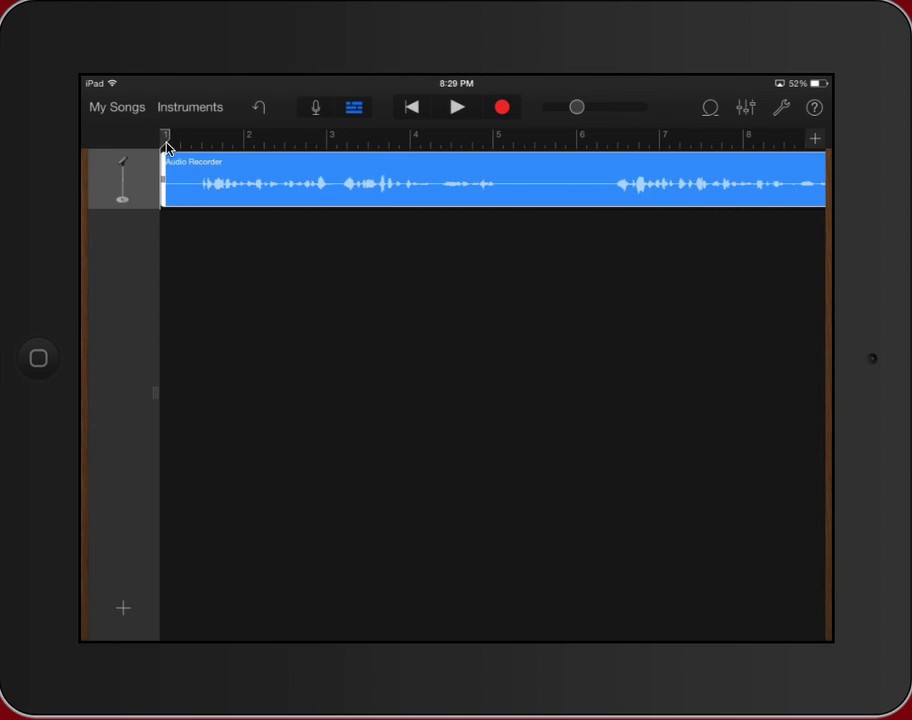
pyautogui.moveTo(166, 140); pyautogui.dragTo(586, 140)
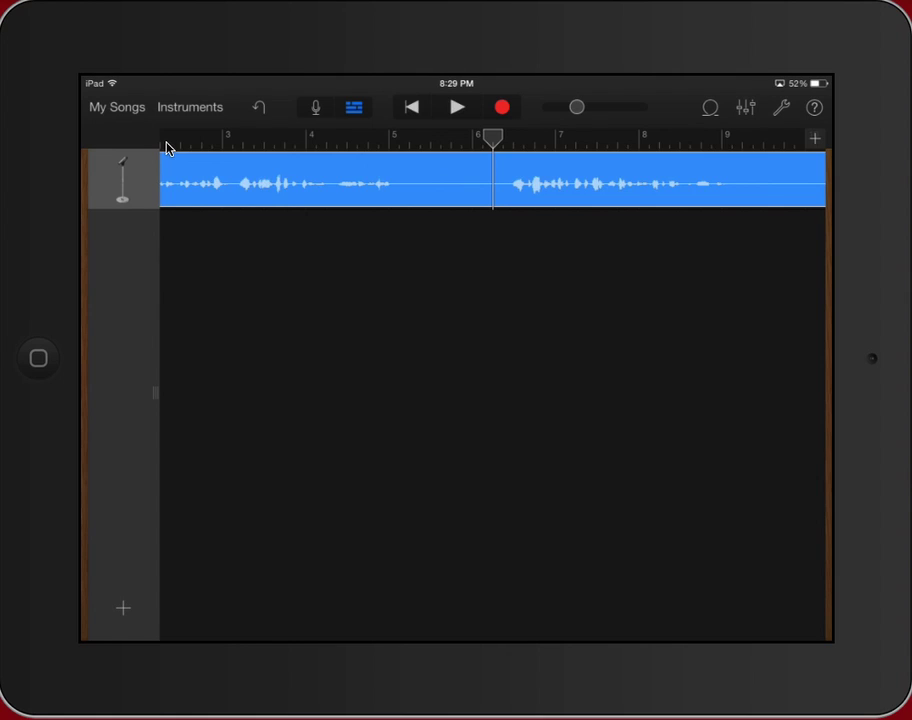
pyautogui.hscroll(-5, 167, 147)
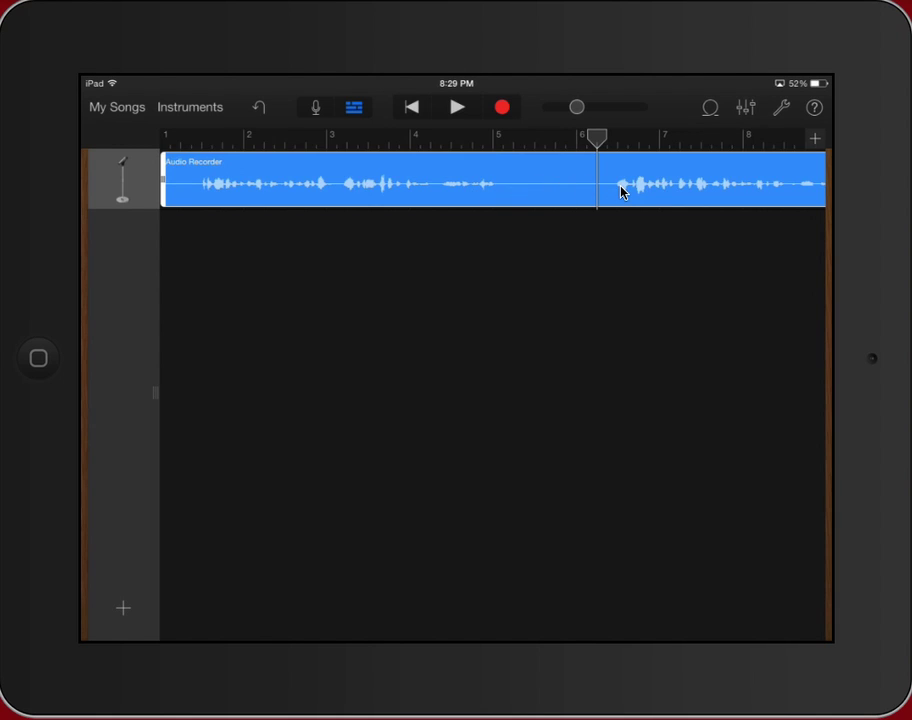
# - Examine the recording's waveform from start to end for the silent gaps between the spoken passages
pyautogui.hscroll(8, 620, 192)
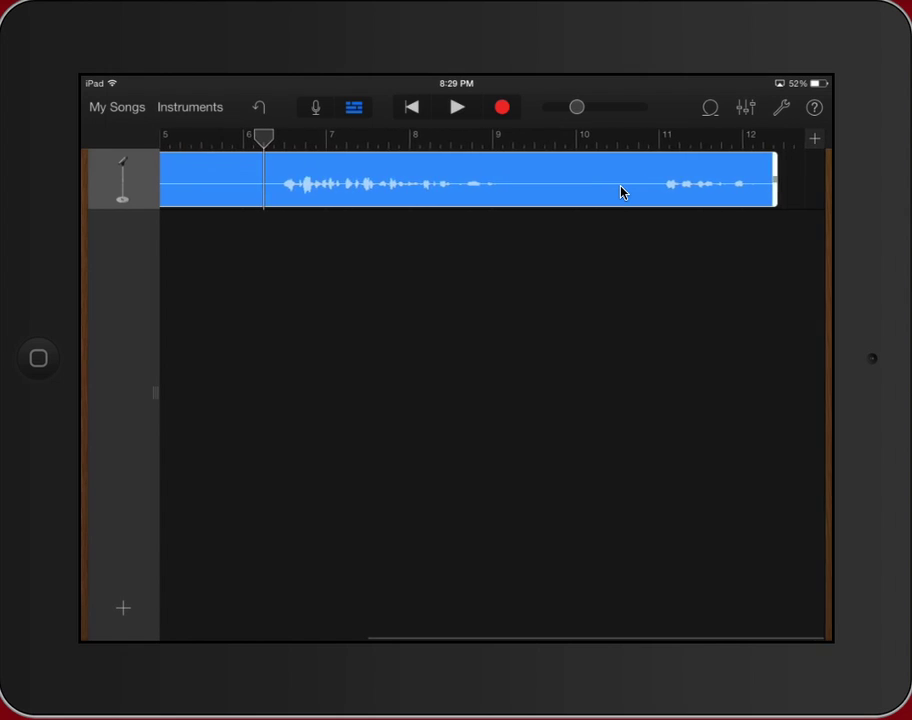
pyautogui.hscroll(-8, 620, 192)
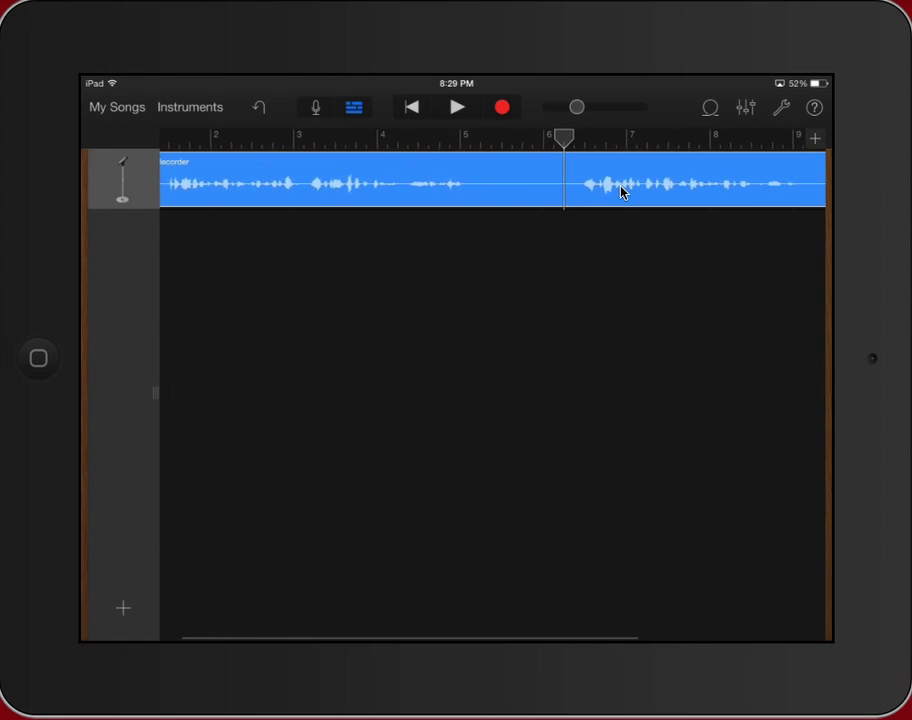
pyautogui.hscroll(8, 620, 192)
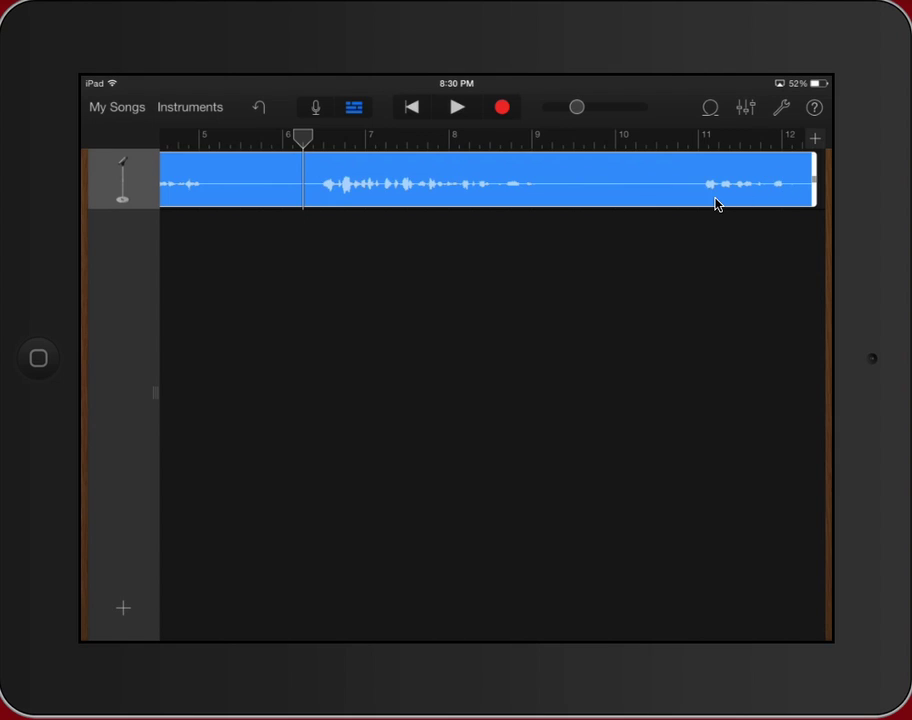
pyautogui.hscroll(3, 716, 204)
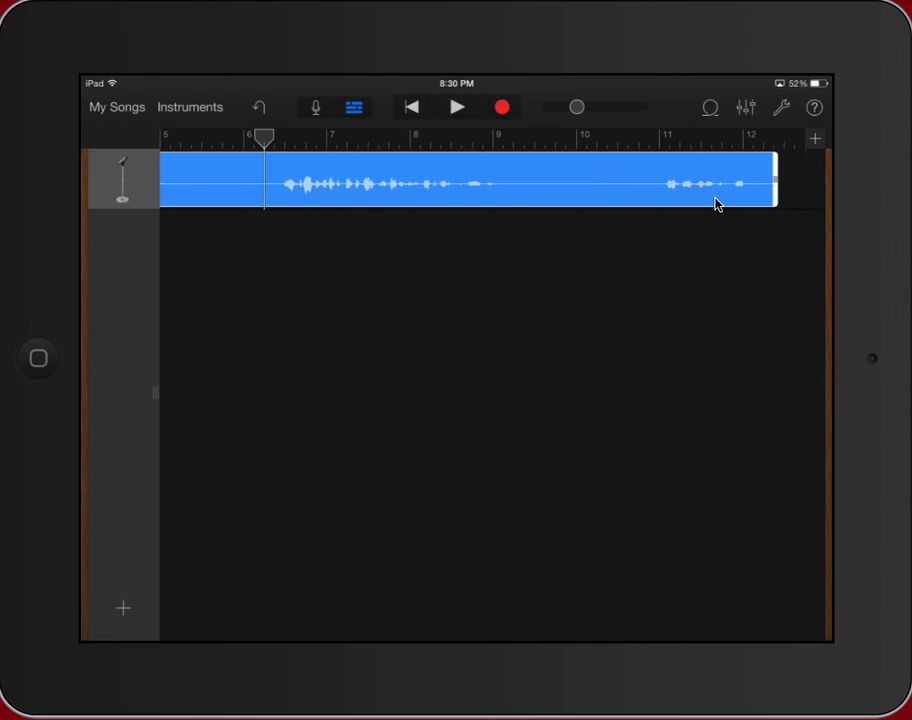
pyautogui.hscroll(-5, 716, 204)
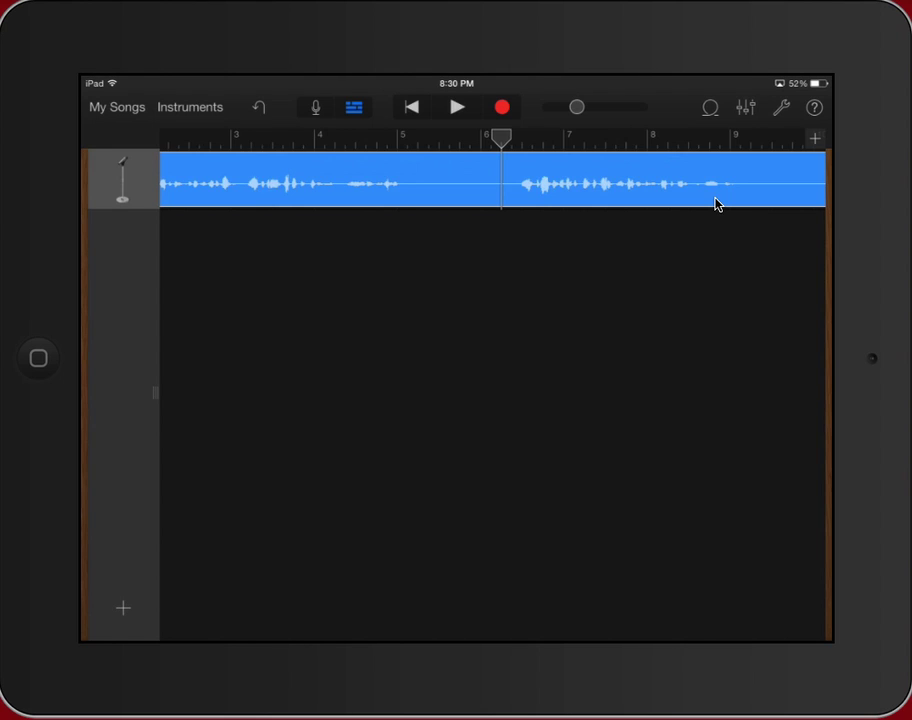
pyautogui.hscroll(-3, 716, 204)
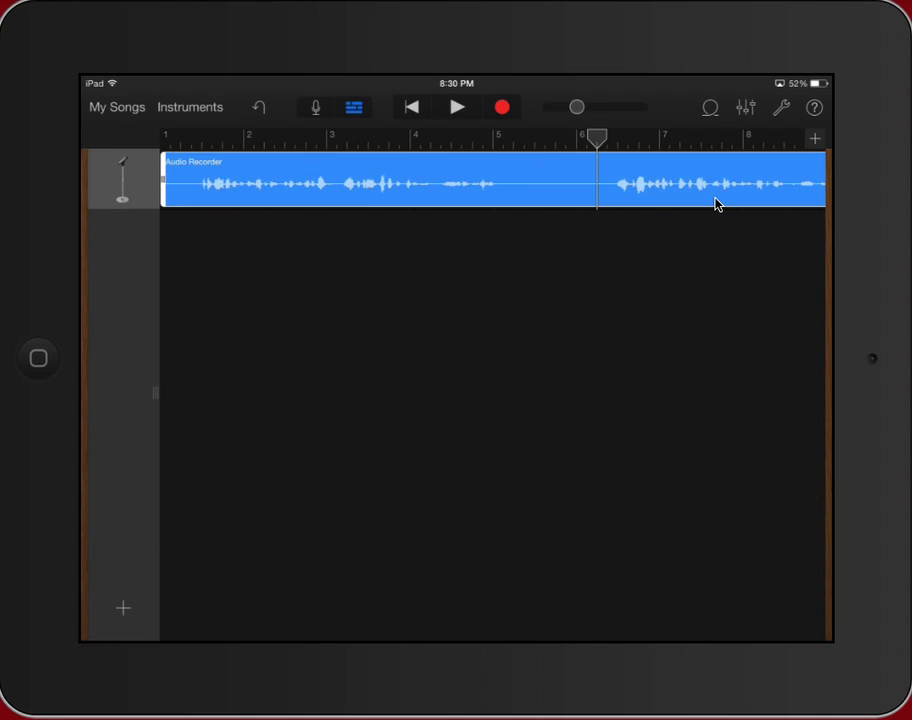
pyautogui.hscroll(5, 716, 204)
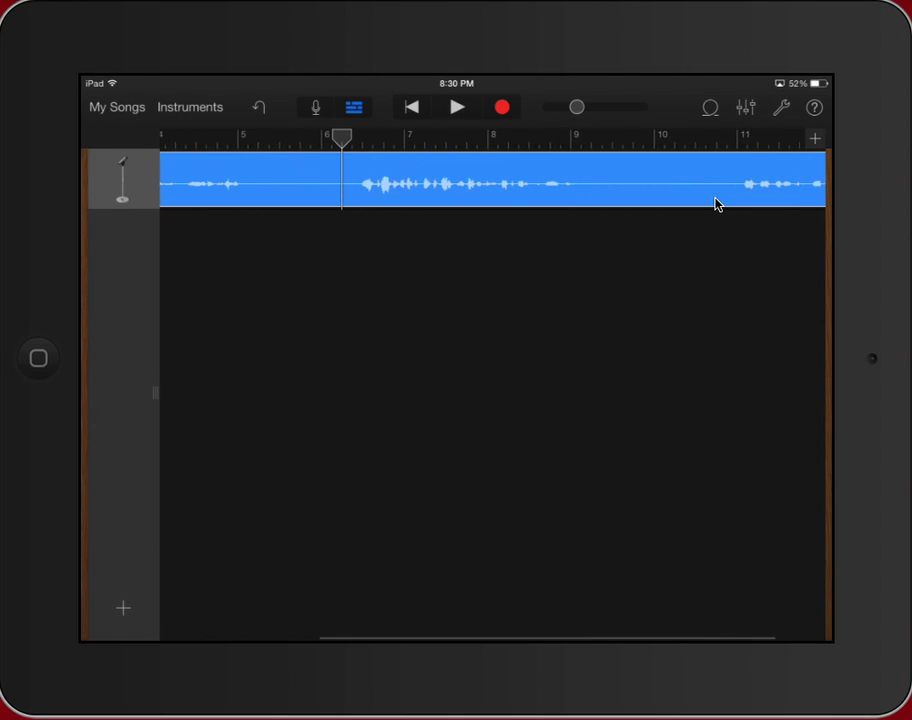
pyautogui.click(716, 204)
pyautogui.click(716, 204)
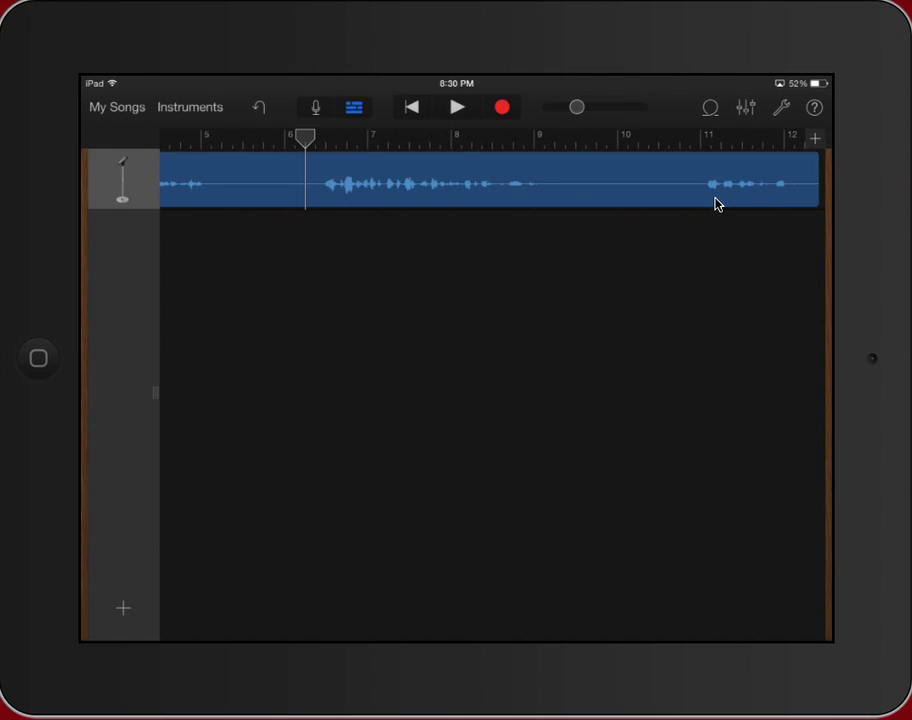
pyautogui.click(716, 204)
pyautogui.click(716, 204)
pyautogui.click(716, 204)
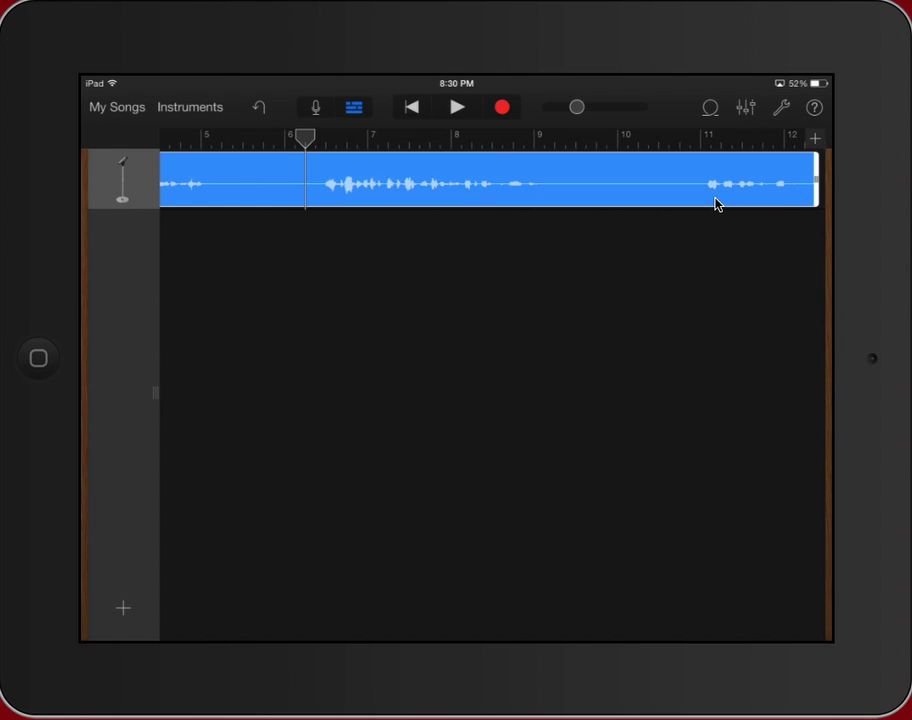
pyautogui.hscroll(-1, 716, 199)
pyautogui.hscroll(2, 716, 199)
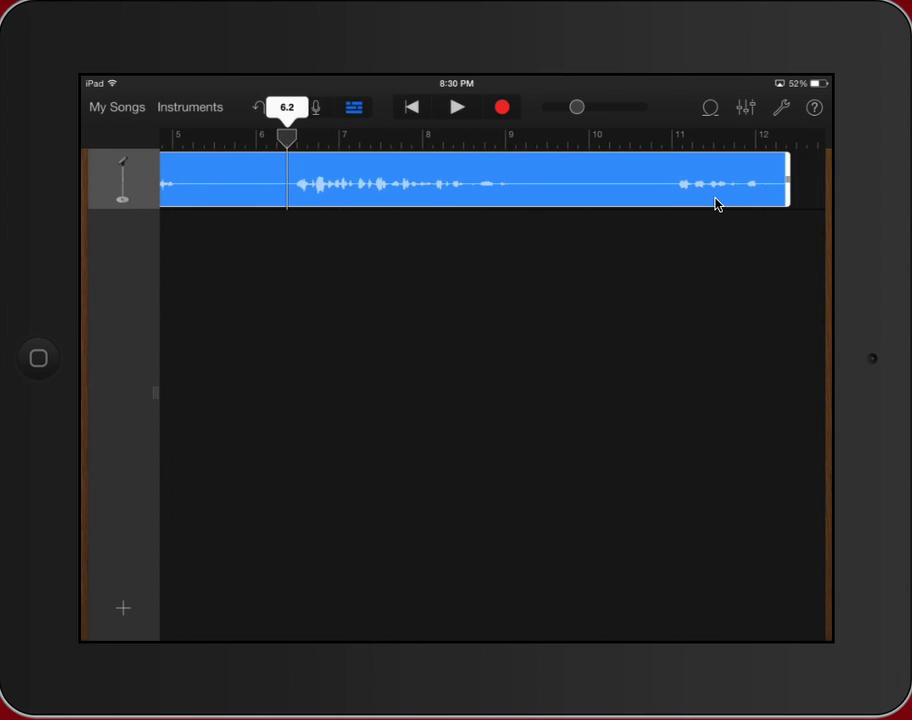
pyautogui.hscroll(-5, 715, 204)
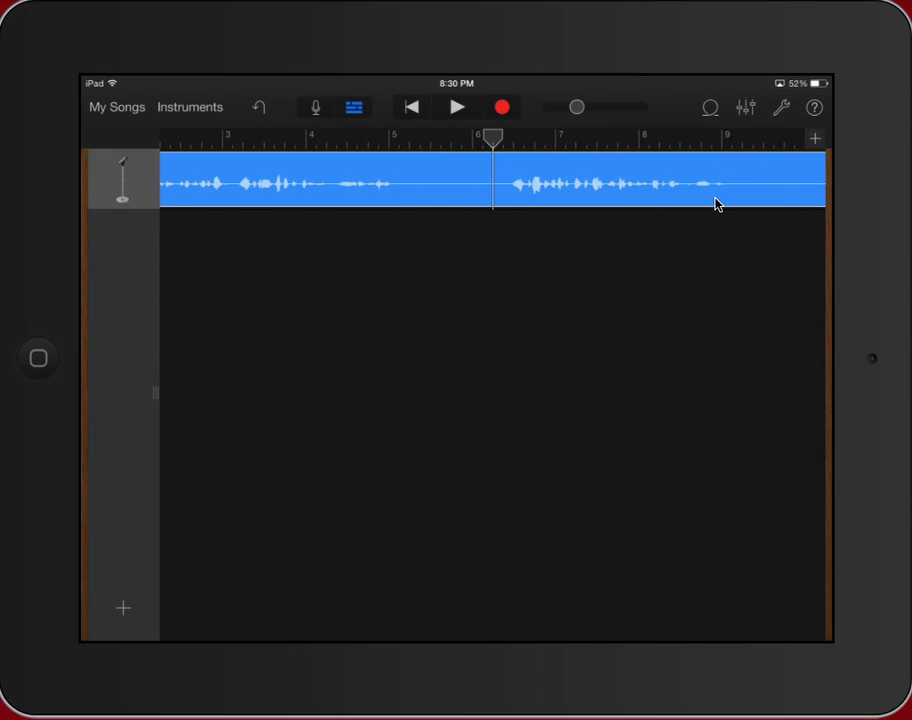
# - Split the Audio Recorder region at the playhead in the silent gap just after bar 6
pyautogui.click(715, 204)
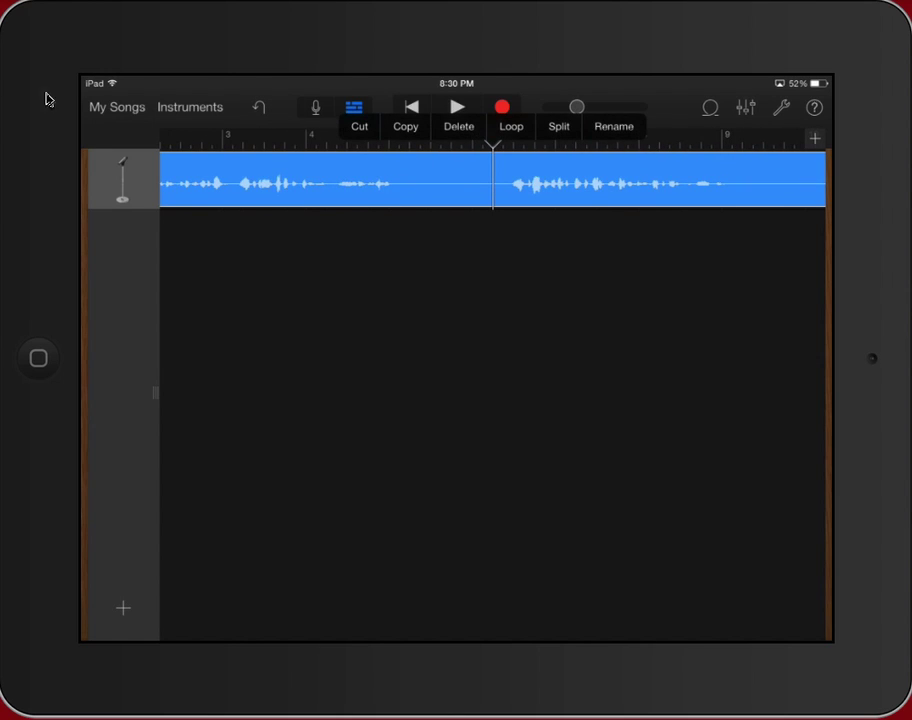
pyautogui.click(560, 157)
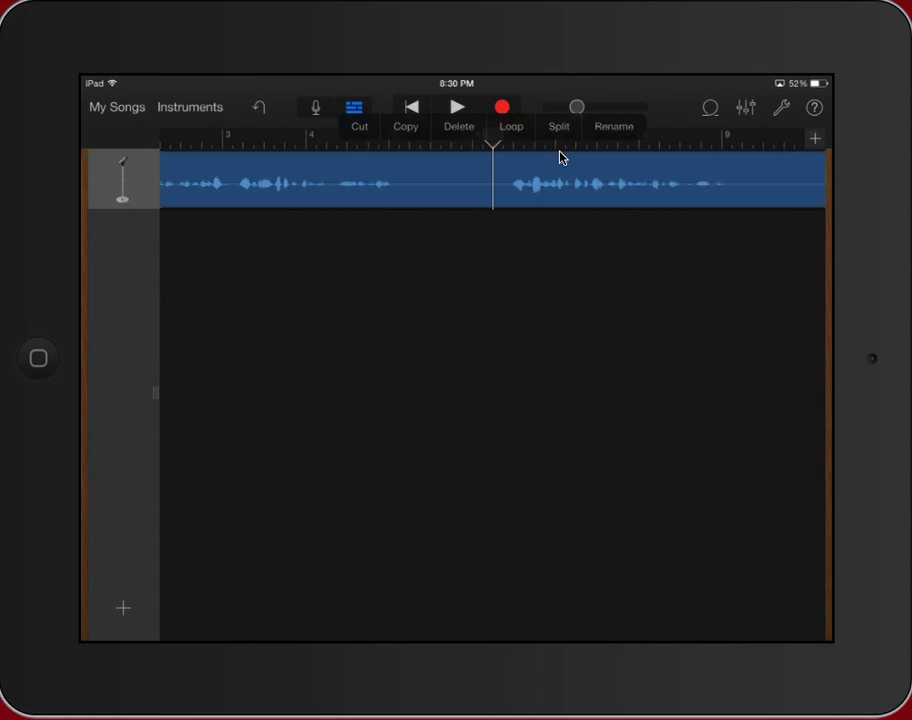
pyautogui.click(560, 157)
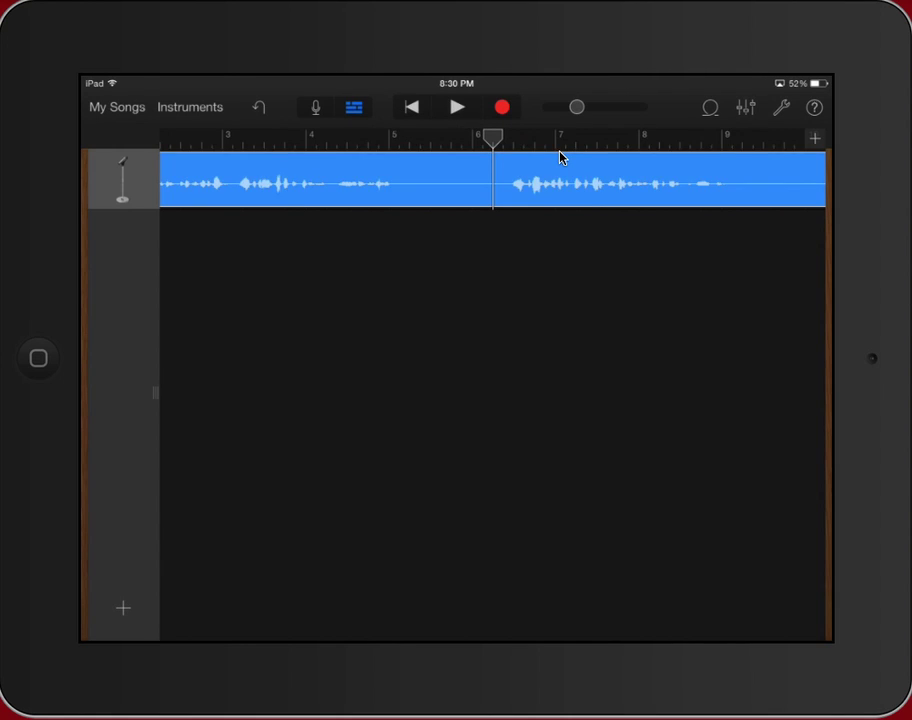
pyautogui.click(560, 157)
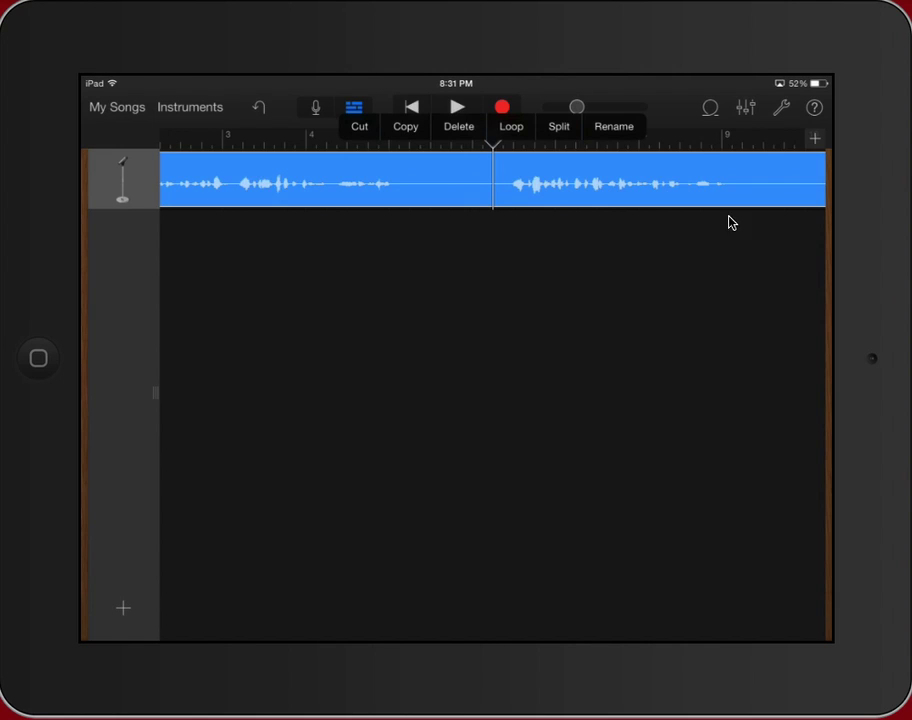
pyautogui.click(559, 127)
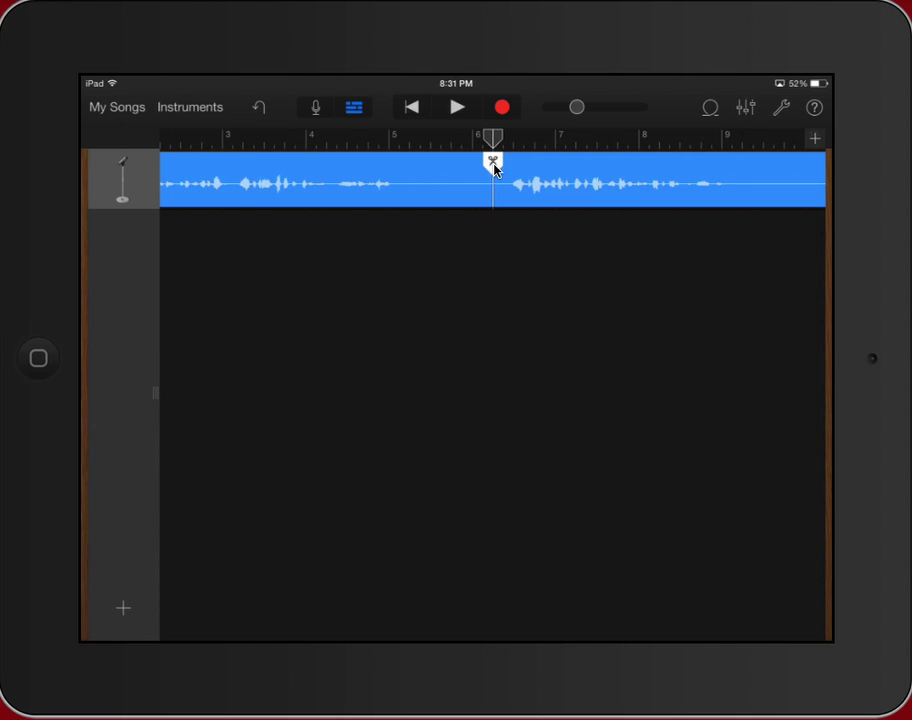
pyautogui.moveTo(493, 163); pyautogui.dragTo(492, 193)
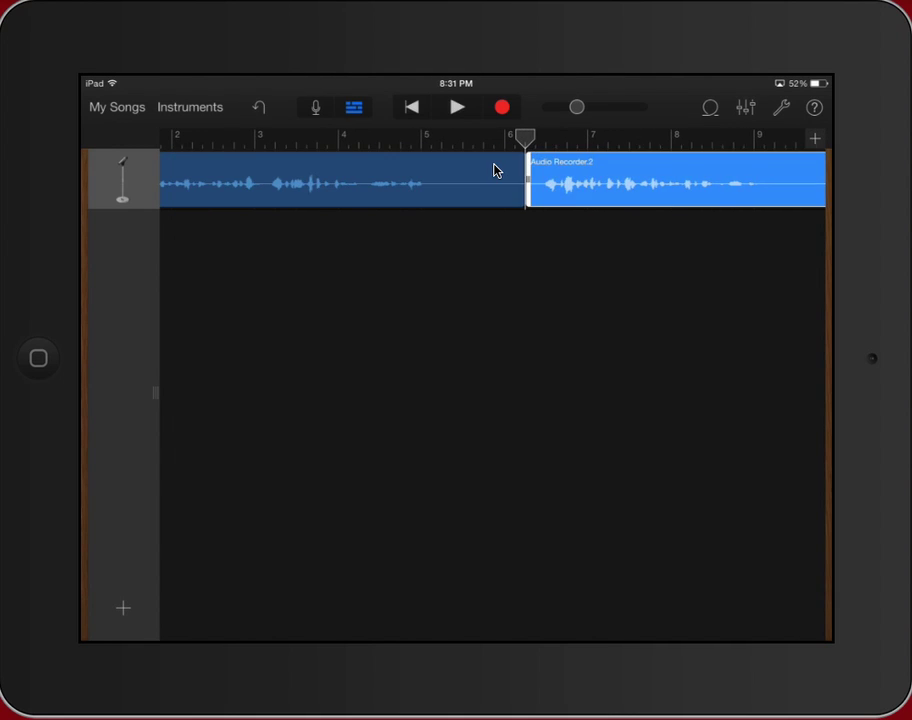
# - Move the playhead to 9.2, in the silence after the second spoken passage, and split the Audio Recorder.2 region there
pyautogui.click(493, 170)
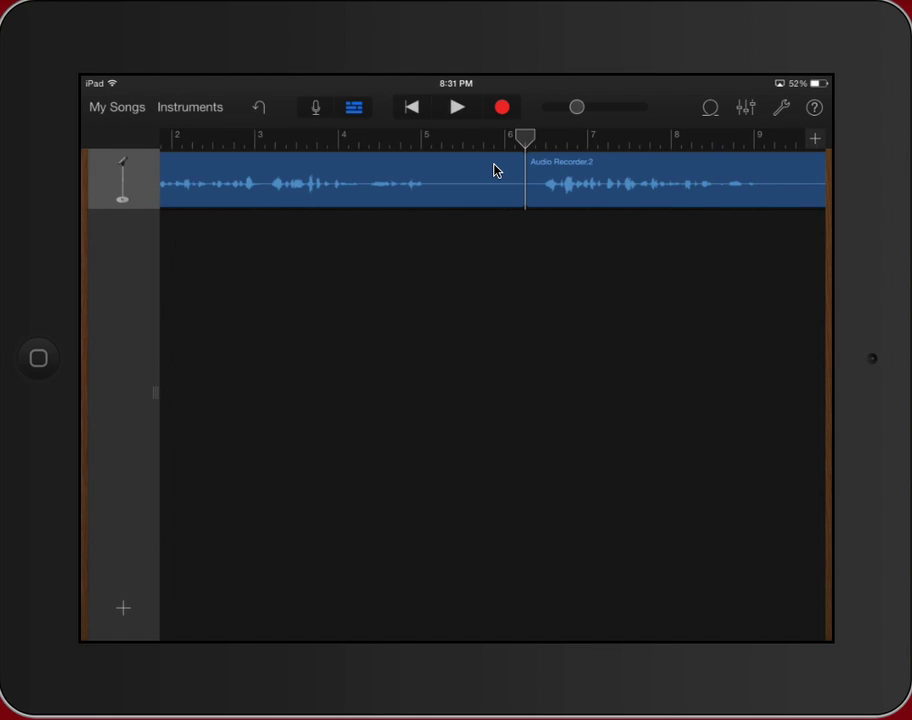
pyautogui.click(493, 170)
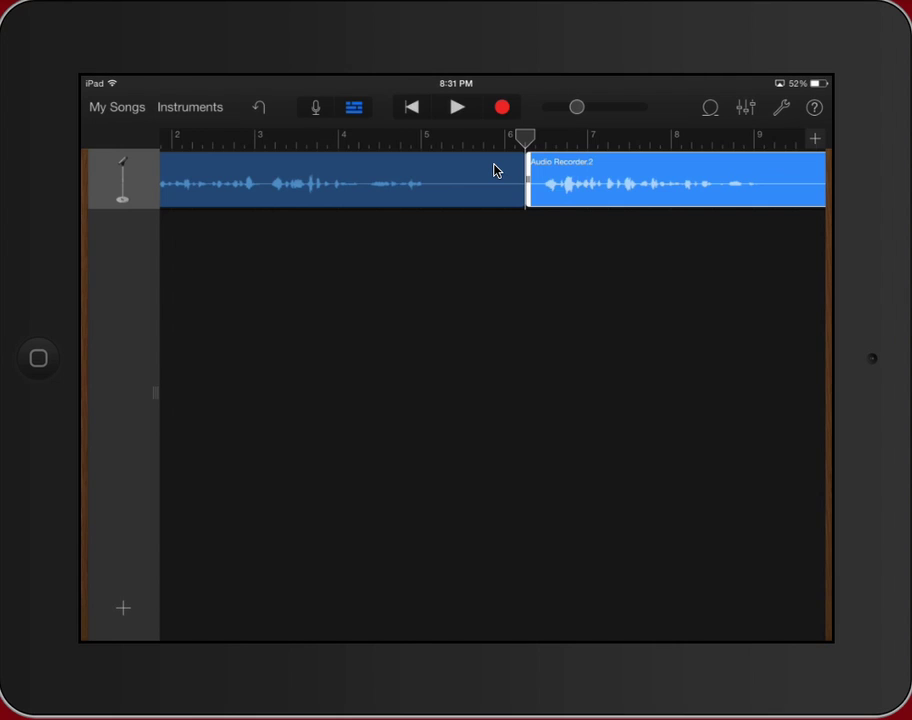
pyautogui.hscroll(3, 493, 170)
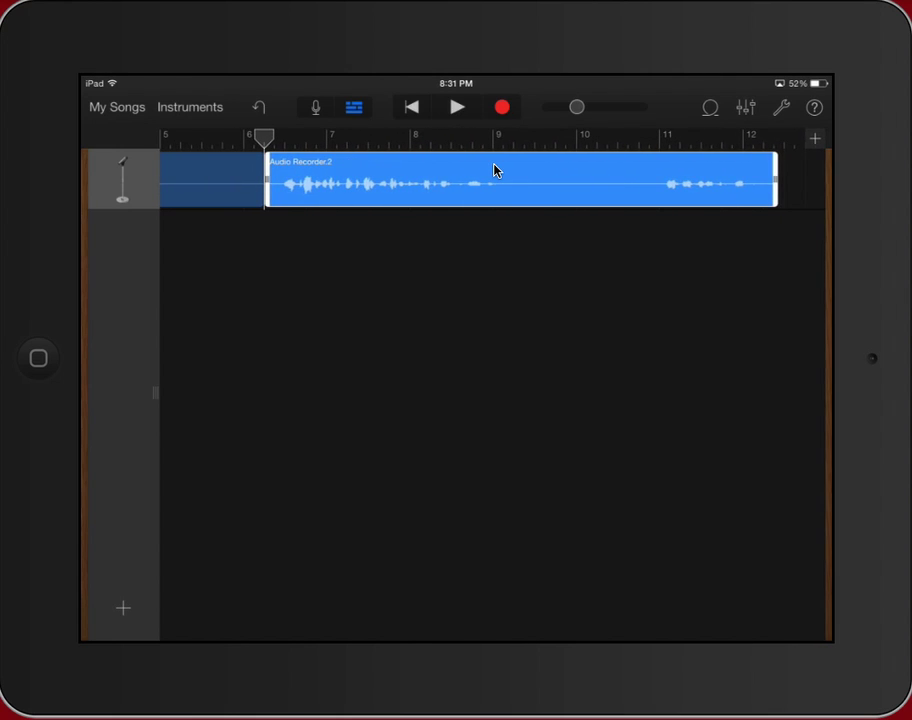
pyautogui.click(493, 170)
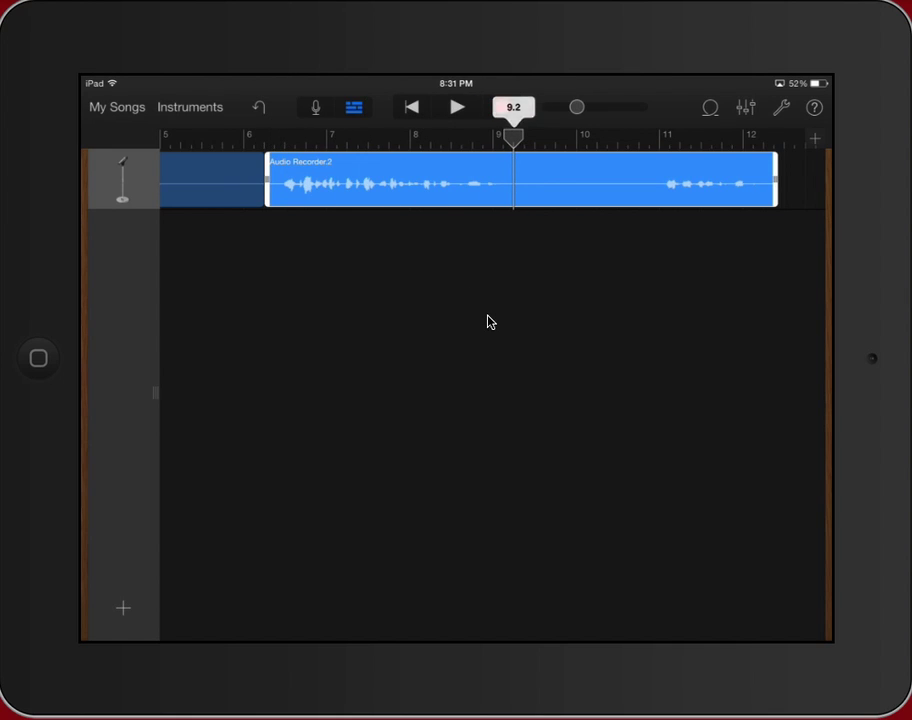
pyautogui.click(520, 180)
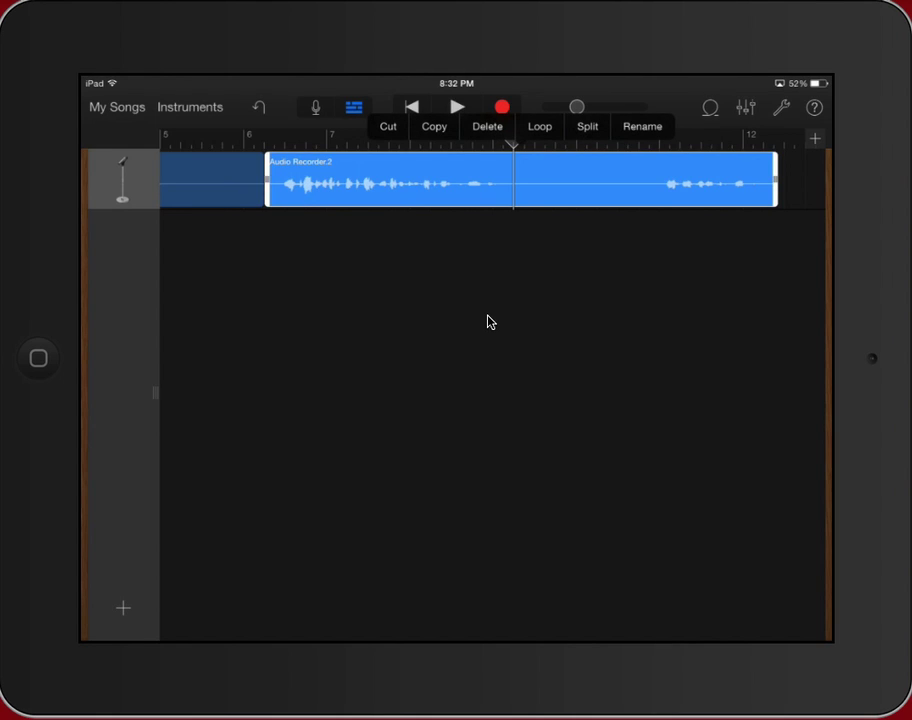
pyautogui.click(587, 126)
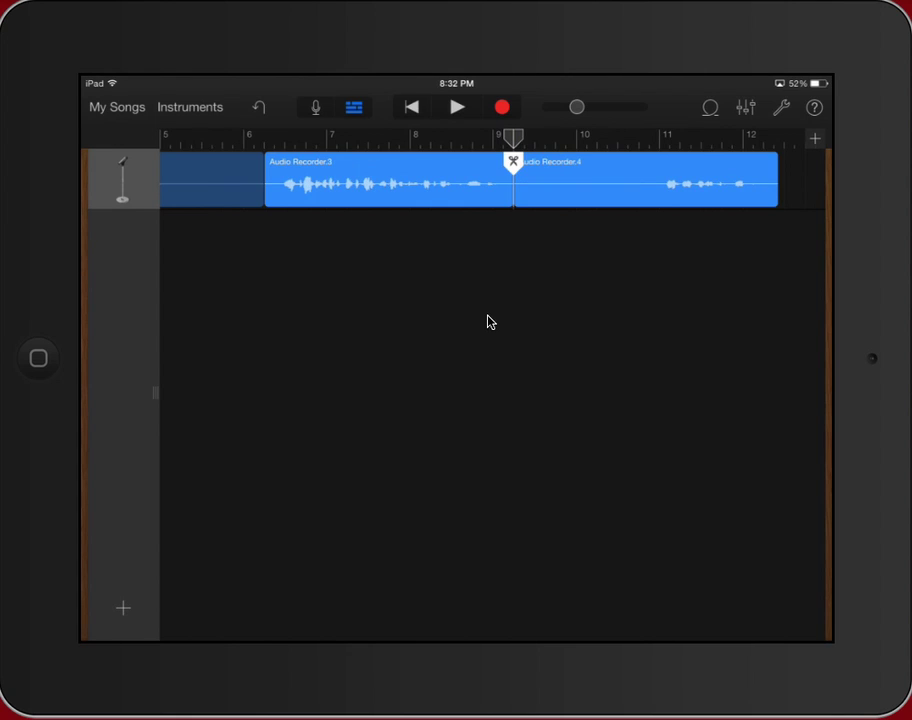
pyautogui.click(489, 321)
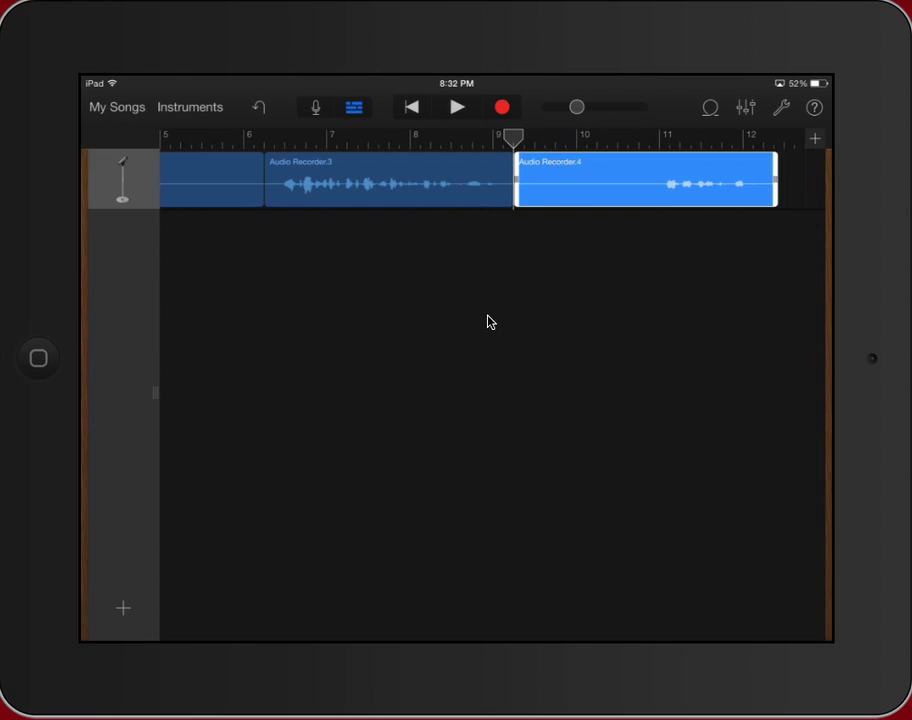
# - Delete the Audio Recorder.1 region and shift Audio Recorder.3 earlier on the track, ending shortly before bar 6
pyautogui.hscroll(-2, 488, 316)
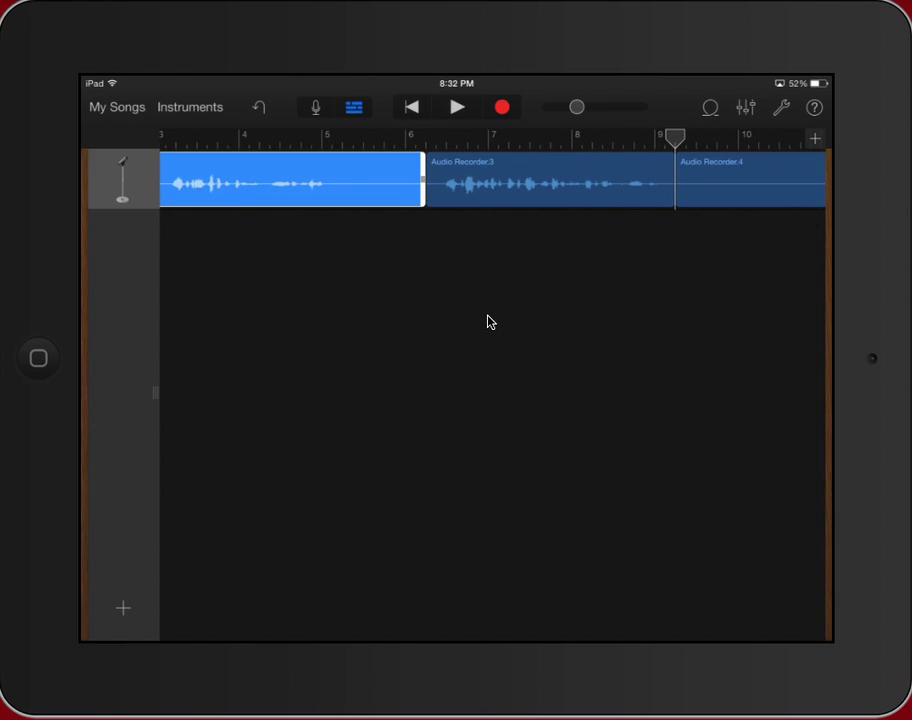
pyautogui.hscroll(-5, 488, 320)
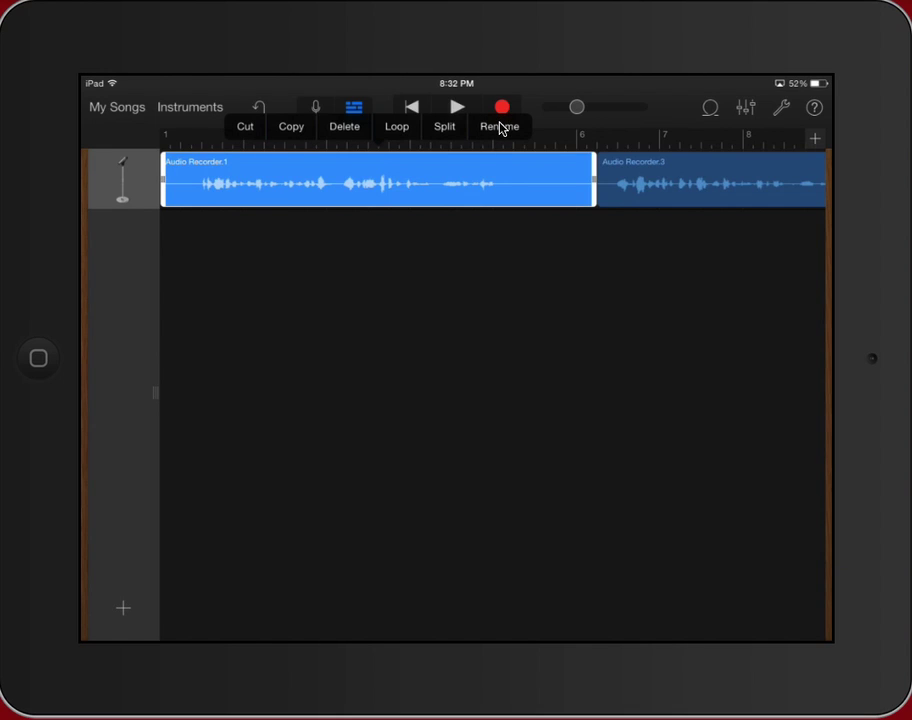
pyautogui.press('Delete')
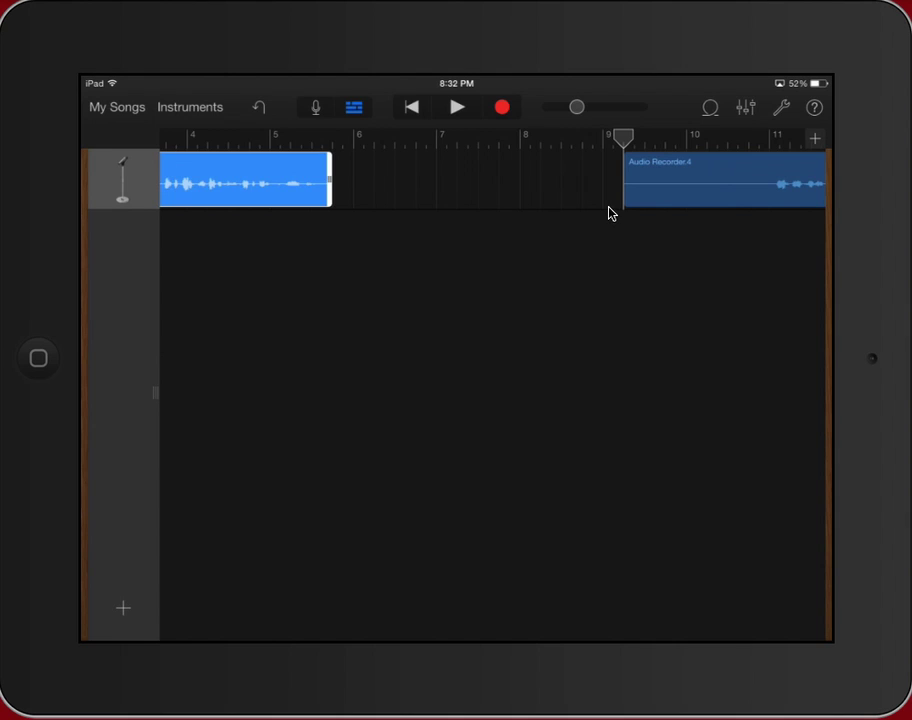
# - Delete the Audio Recorder.4 region that starts at the playhead just after bar 9
pyautogui.click(679, 172)
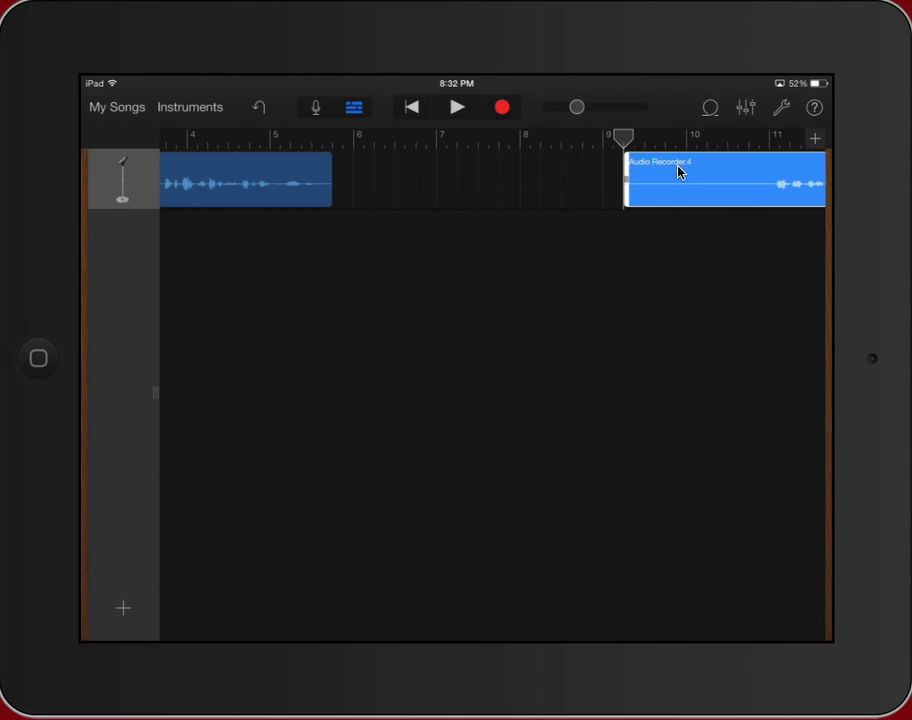
pyautogui.click(679, 172)
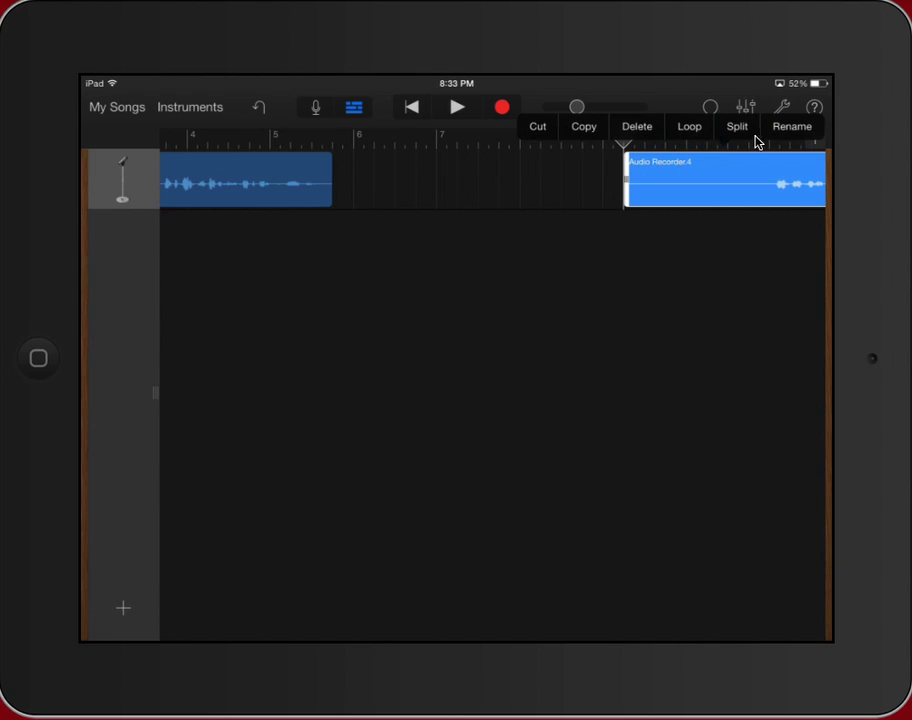
pyautogui.click(706, 167)
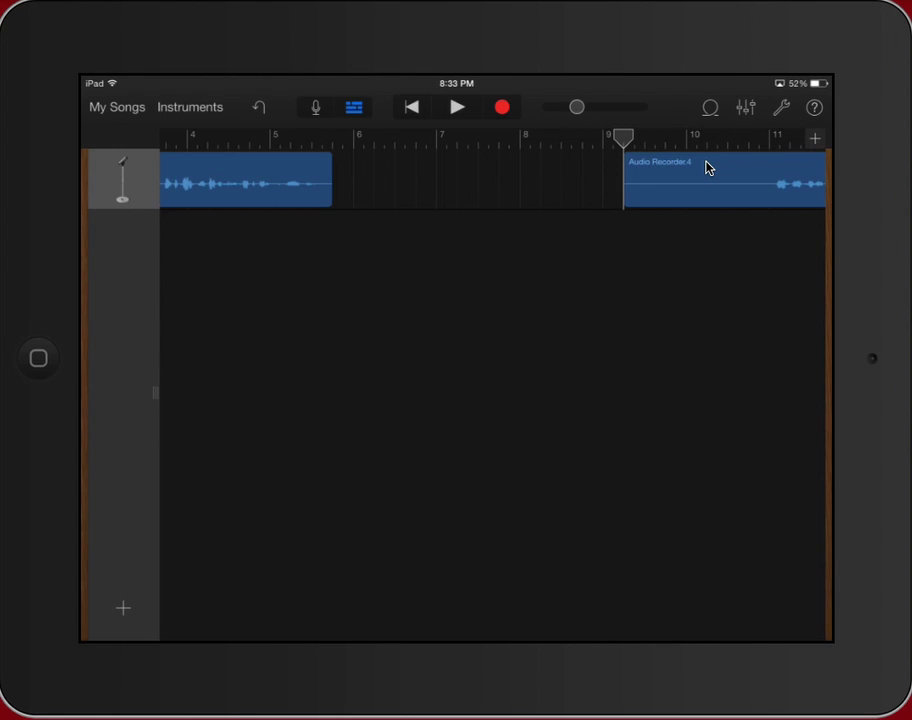
pyautogui.click(706, 167)
pyautogui.click(706, 167)
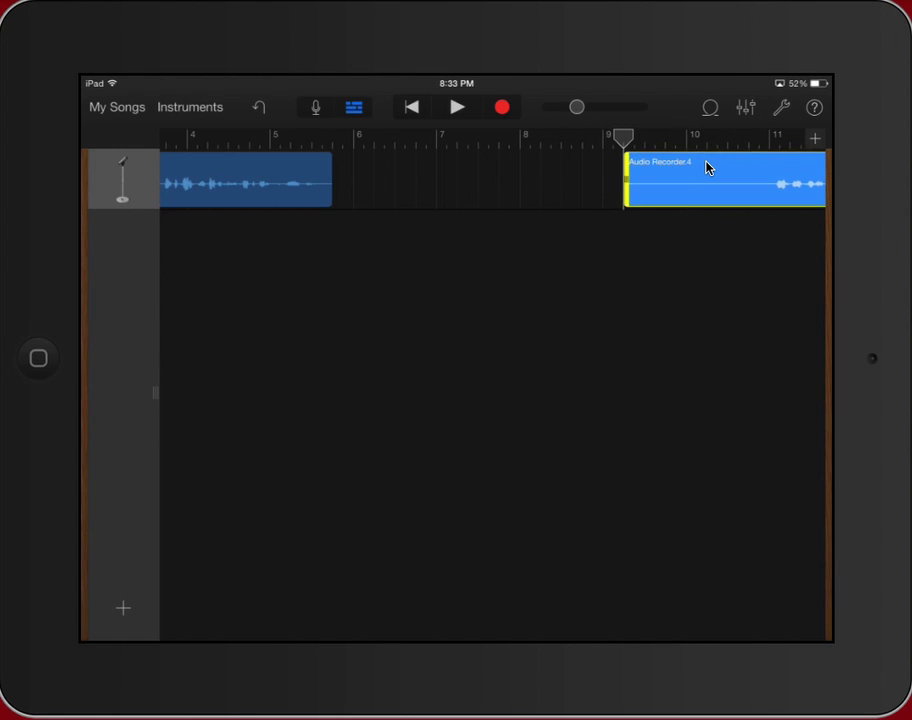
pyautogui.press('Delete')
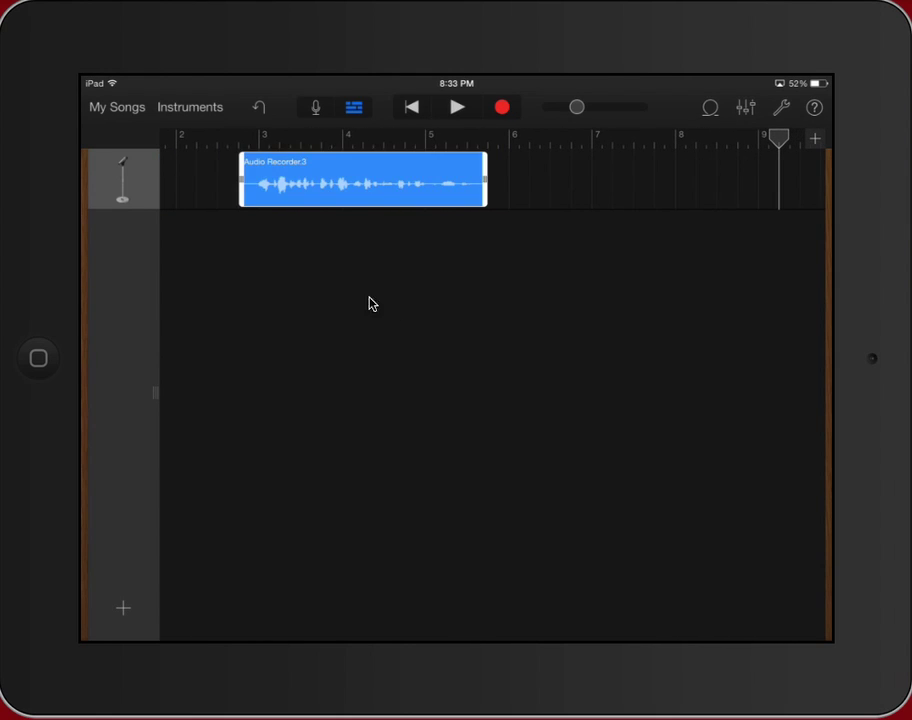
# - Rename the Audio Recorder.3 region as "Intro text"
pyautogui.click(336, 214)
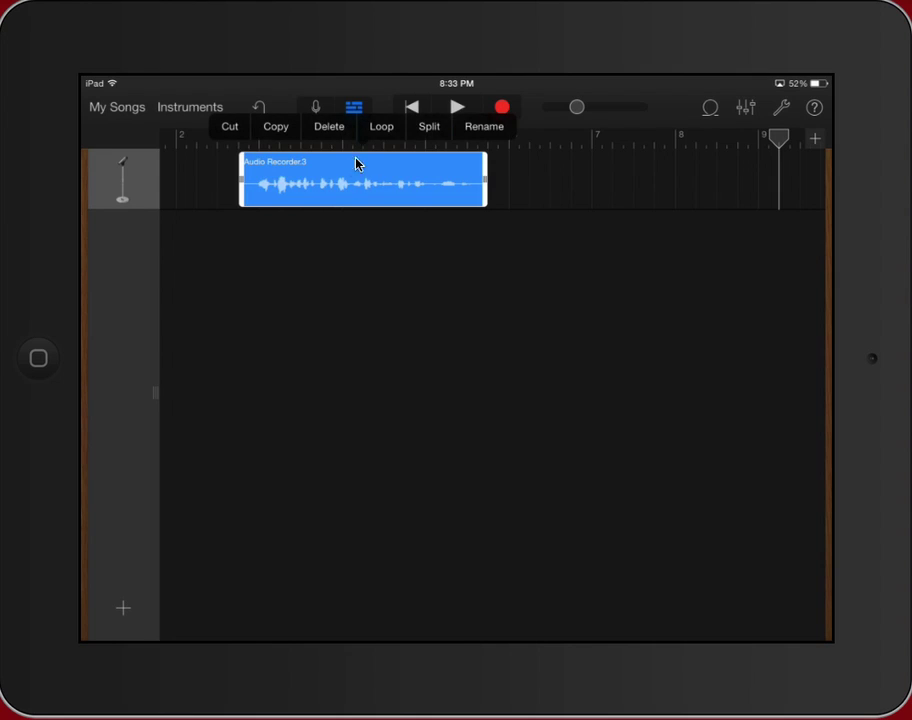
pyautogui.click(473, 133)
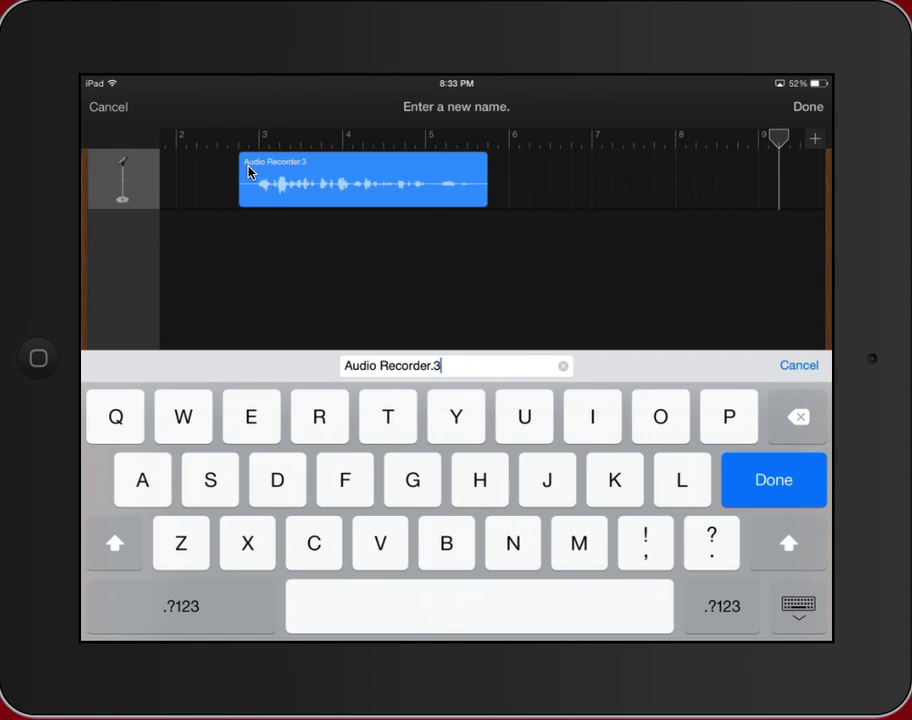
pyautogui.write('intro')
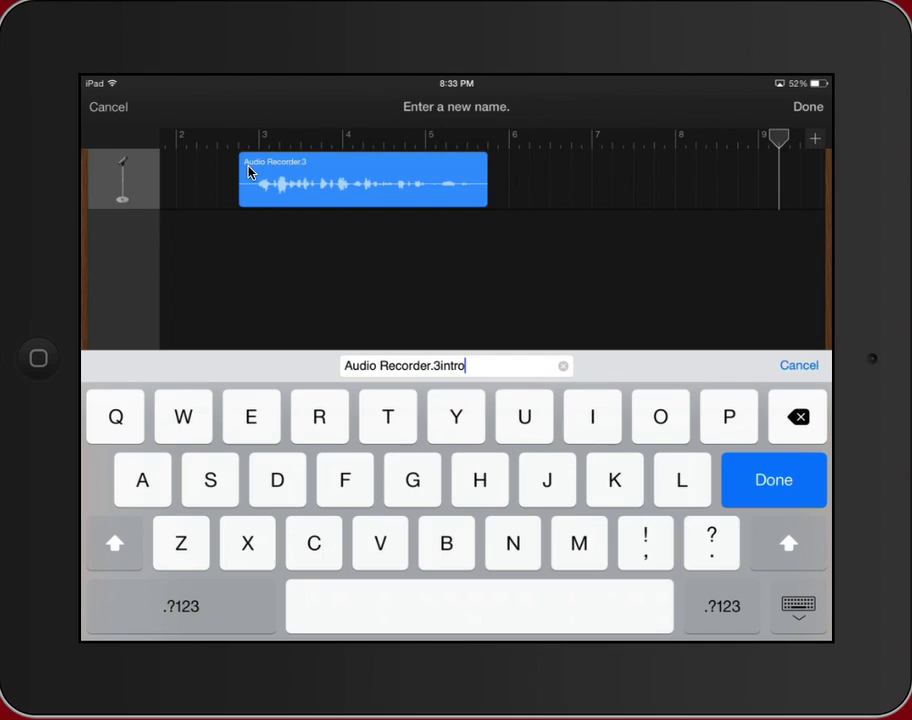
pyautogui.press('BackSpace')
pyautogui.press('BackSpace')
pyautogui.press('BackSpace')
pyautogui.press('BackSpace')
pyautogui.press('BackSpace')
pyautogui.press('BackSpace')
pyautogui.press('BackSpace')
pyautogui.press('BackSpace')
pyautogui.press('BackSpace')
pyautogui.press('BackSpace')
pyautogui.press('BackSpace')
pyautogui.press('BackSpace')
pyautogui.press('BackSpace')
pyautogui.press('BackSpace')
pyautogui.press('BackSpace')
pyautogui.press('BackSpace')
pyautogui.press('BackSpace')
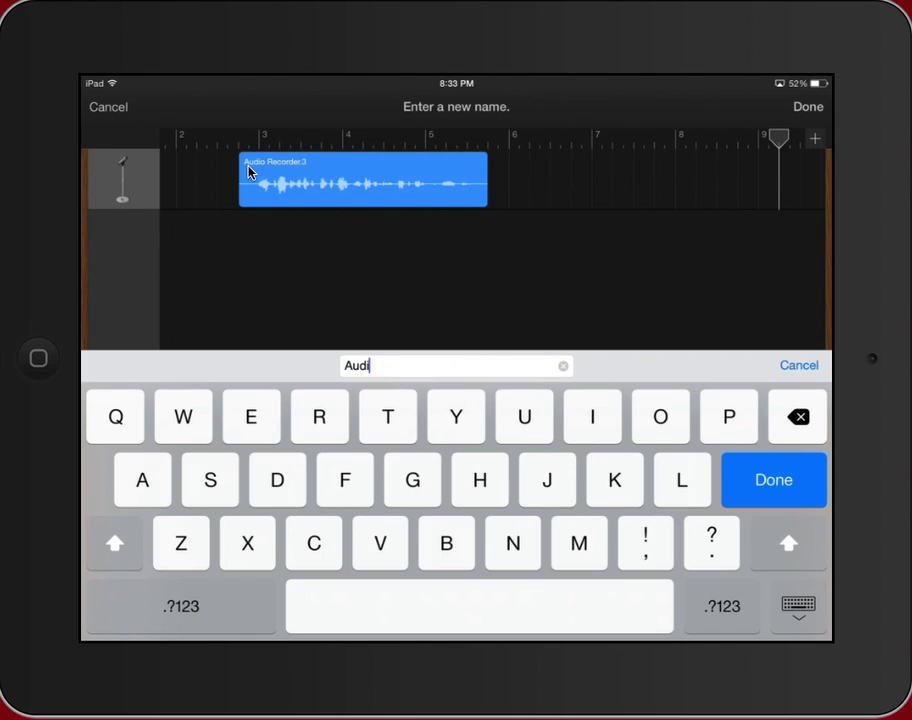
pyautogui.press('BackSpace')
pyautogui.press('BackSpace')
pyautogui.press('BackSpace')
pyautogui.press('BackSpace')
pyautogui.write('In')
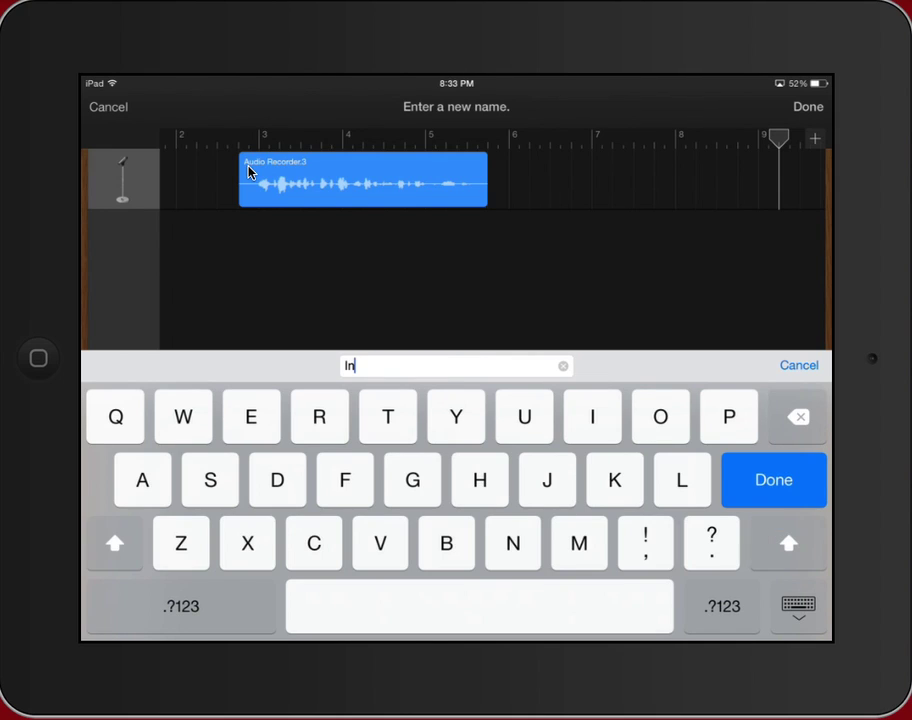
pyautogui.write('tro text')
pyautogui.press('Return')
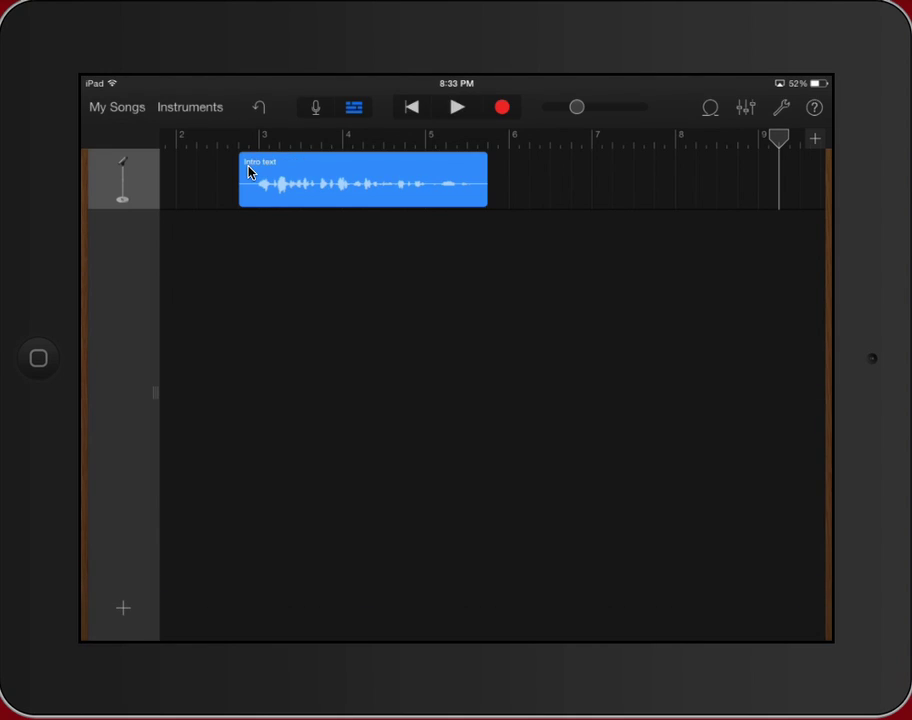
# - Pick up the Intro text region and shift it slightly earlier on the track
pyautogui.click(325, 173)
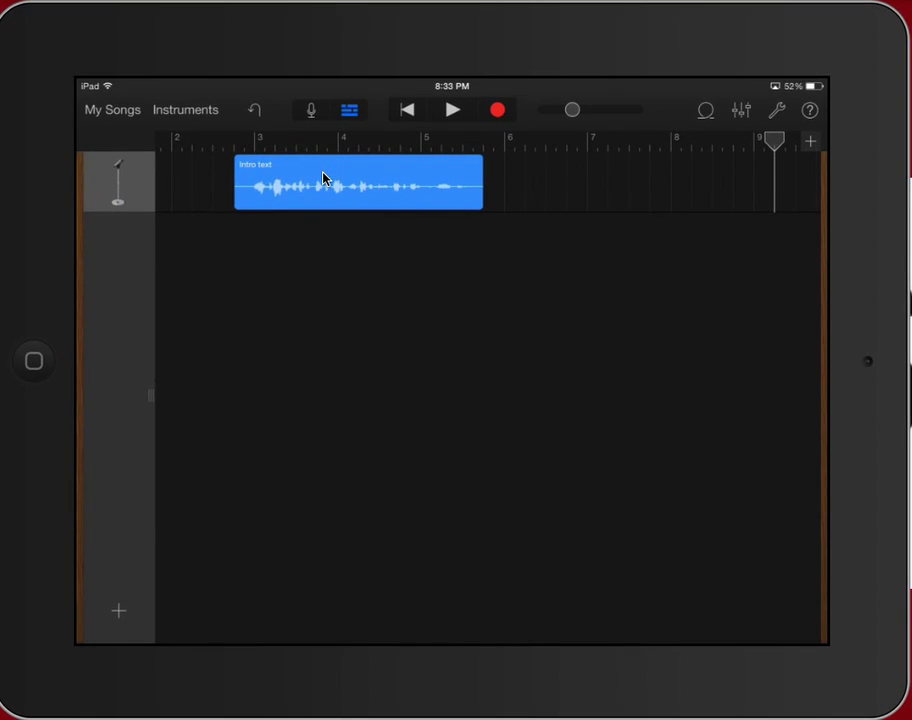
pyautogui.click(323, 178)
pyautogui.moveTo(323, 178); pyautogui.dragTo(292, 178)
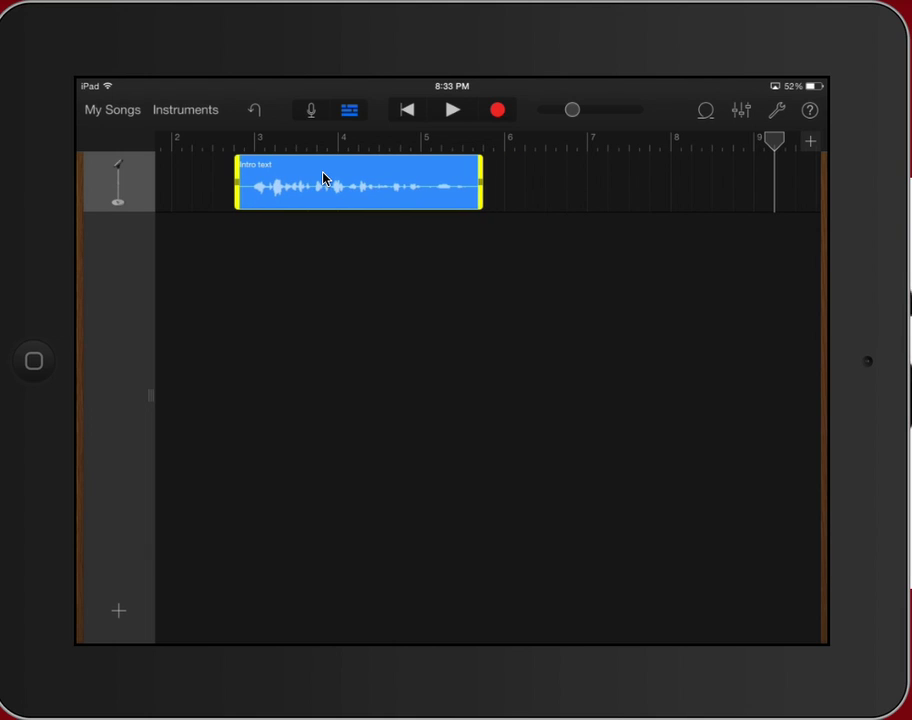